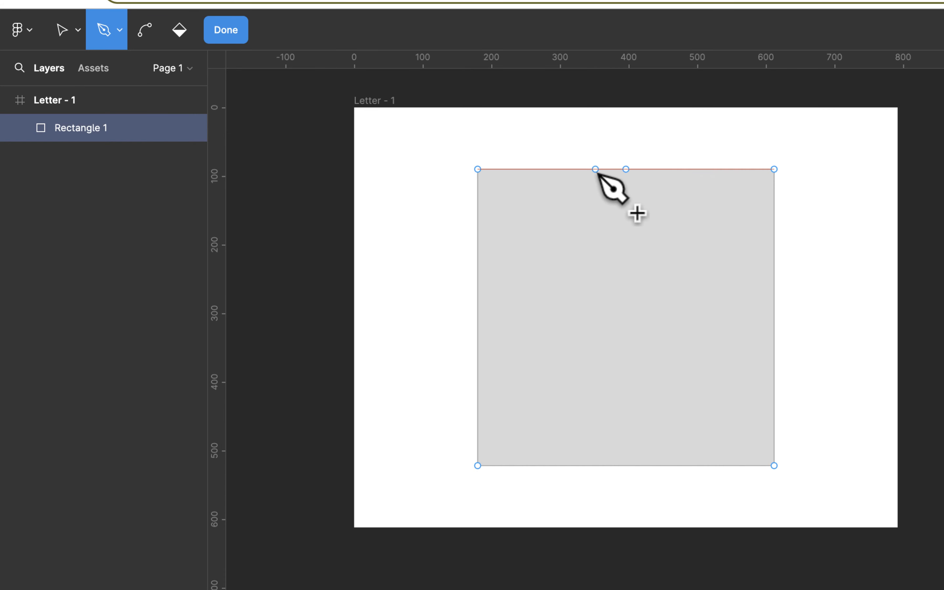
Use the Pen tool to add an anchor point at the midpoint of each of the four edges of Rectangle 1
{"action": "left_click", "coordinate": [627, 177]}
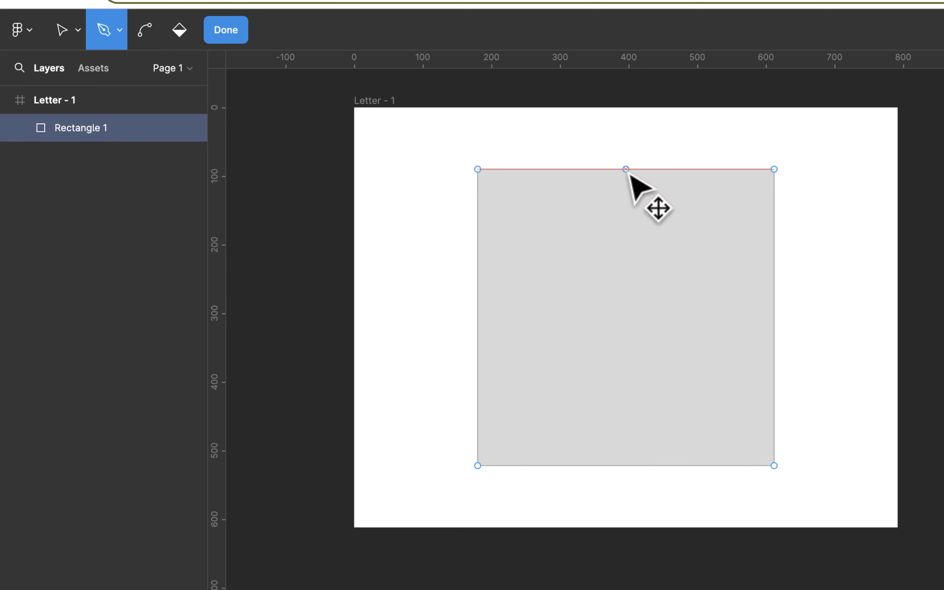
{"action": "left_click", "coordinate": [626, 169]}
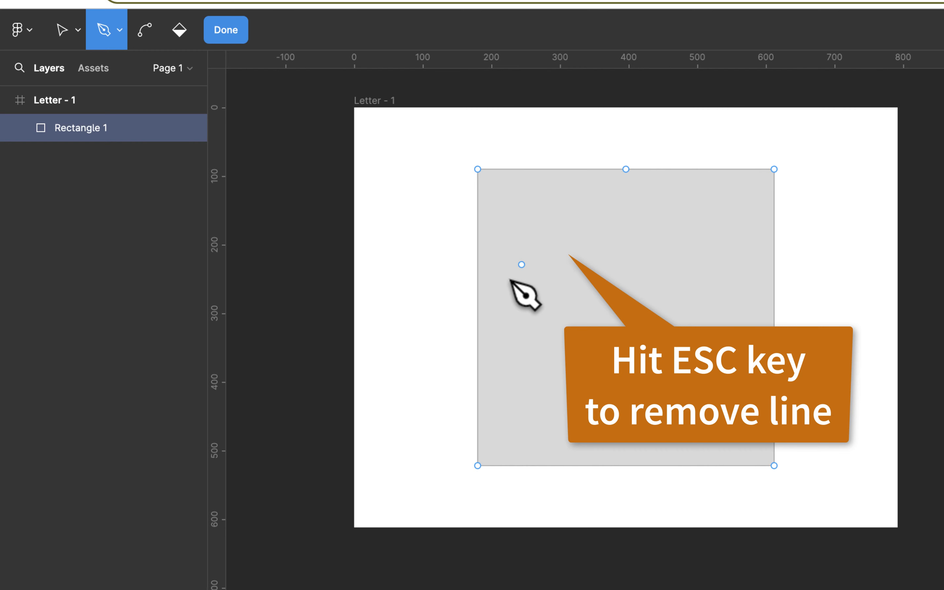
{"action": "left_click", "coordinate": [477, 318]}
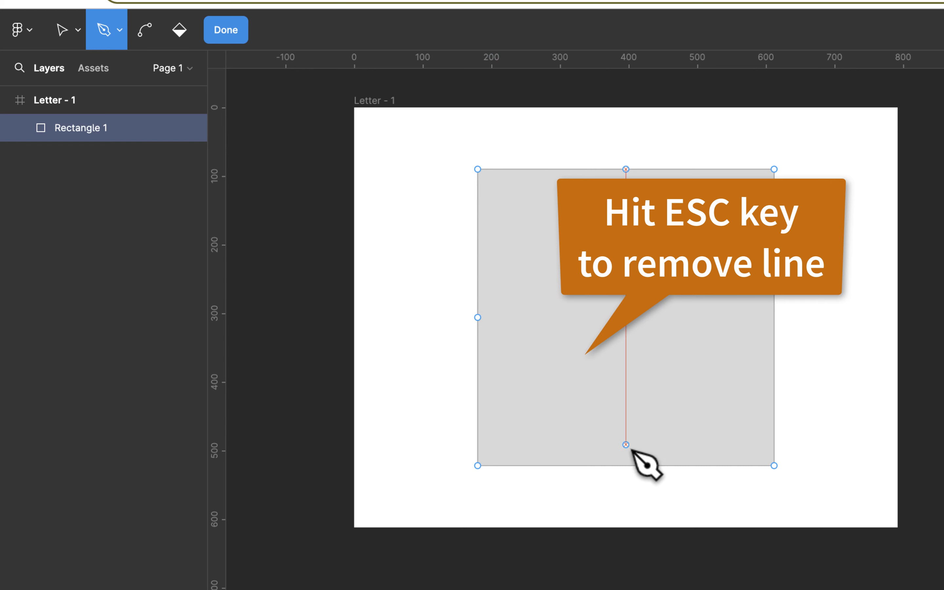
{"action": "left_click", "coordinate": [626, 466]}
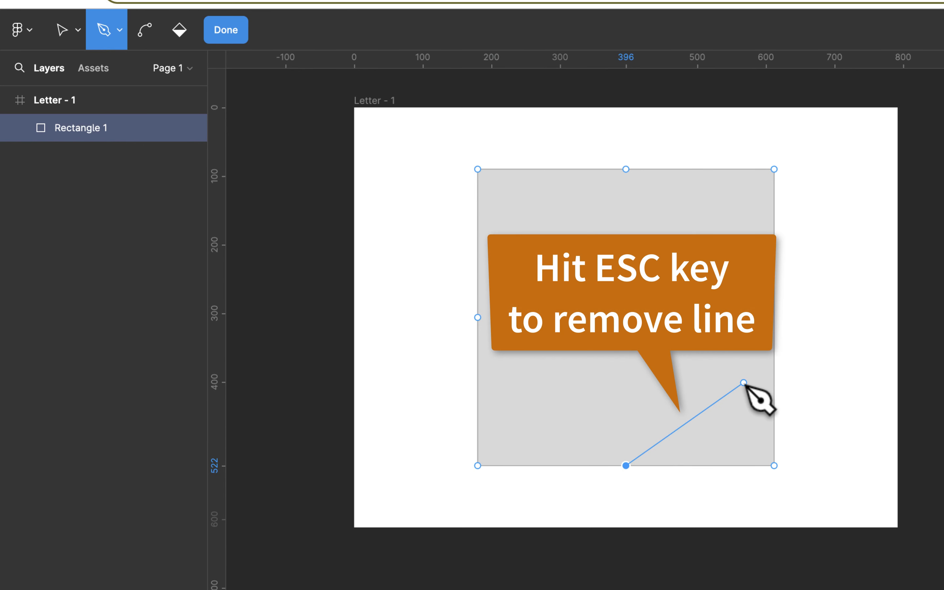
{"action": "key", "text": "Escape"}
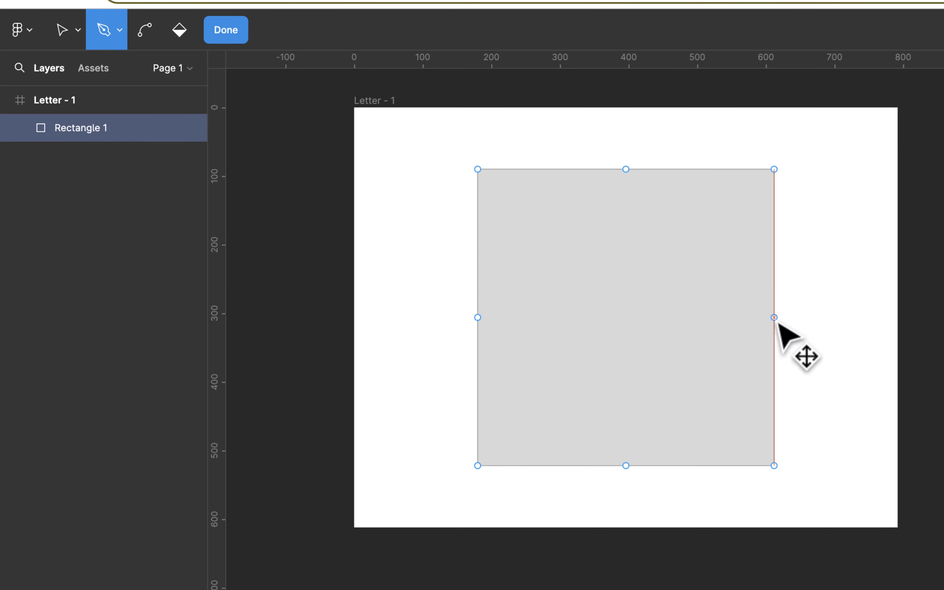
{"action": "left_click", "coordinate": [775, 317]}
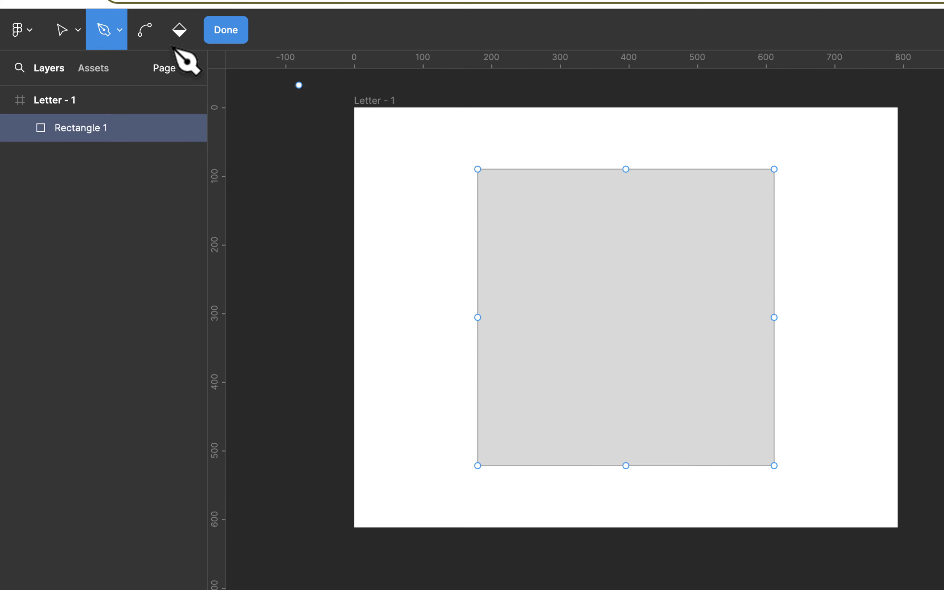
Move the four edge midpoints inward to about (387, 263), (387, 351.5), (464, 306) and (321, 306) to form a four-pointed star
{"action": "left_click", "coordinate": [63, 35]}
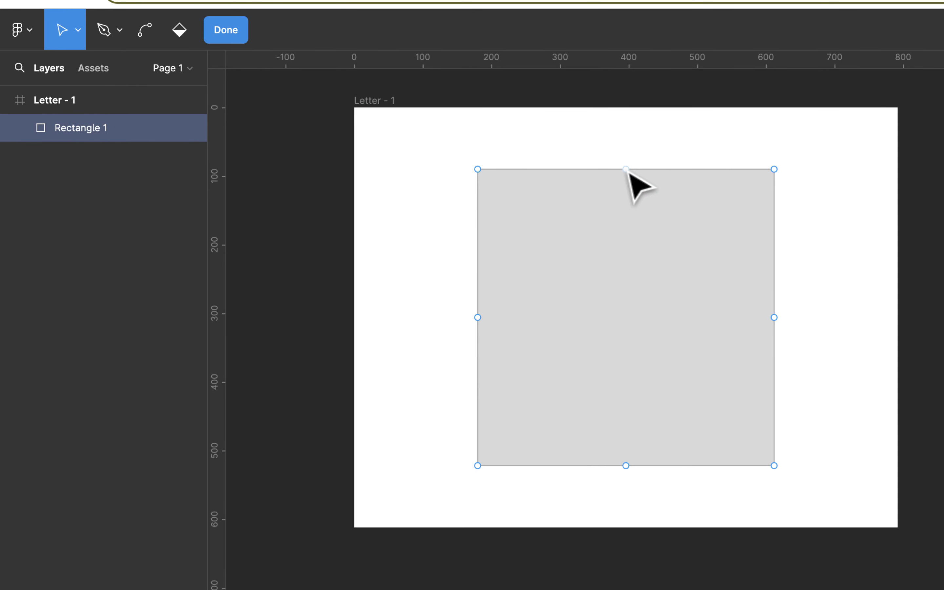
{"action": "left_click_drag", "start_coordinate": [626, 170], "coordinate": [625, 261]}
{"action": "scroll", "coordinate": [627, 266], "scroll_direction": "down", "scroll_amount": 2}
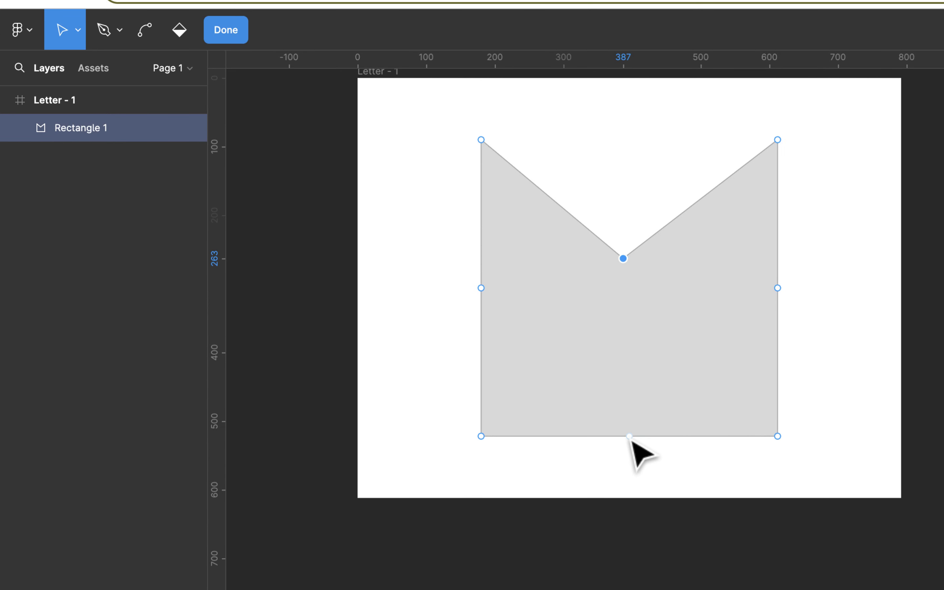
{"action": "left_click_drag", "start_coordinate": [629, 436], "coordinate": [624, 320]}
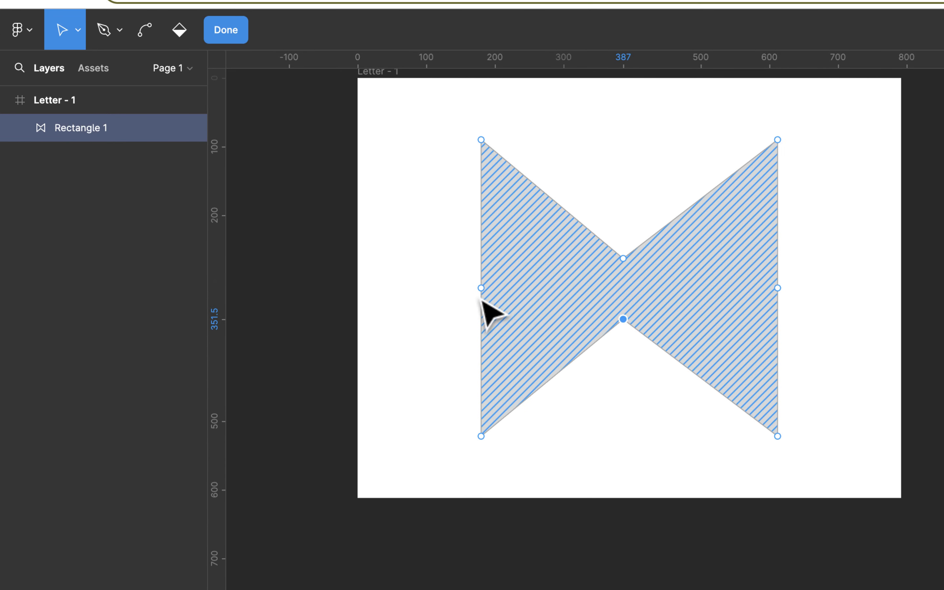
{"action": "left_click_drag", "start_coordinate": [483, 289], "coordinate": [575, 294]}
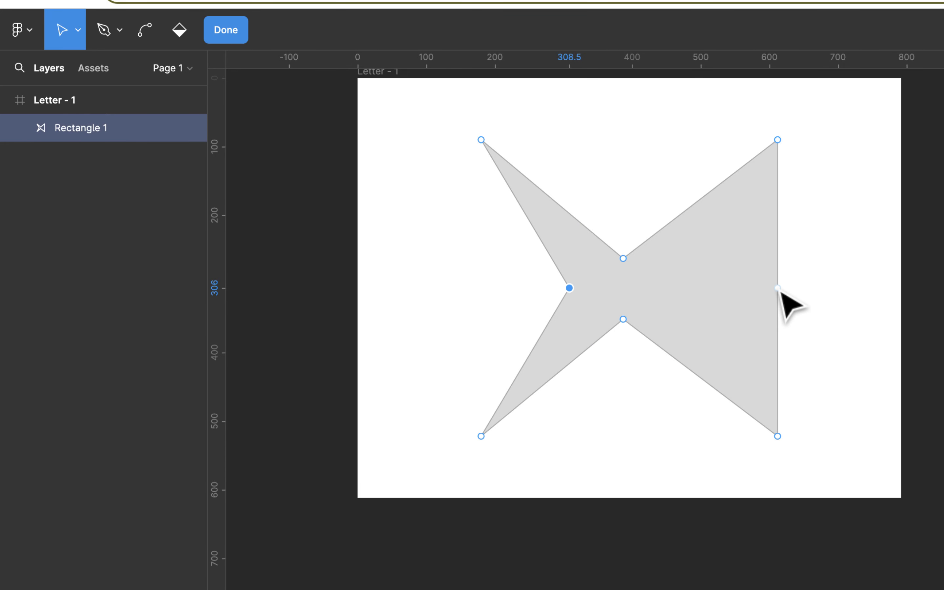
{"action": "left_click_drag", "start_coordinate": [778, 289], "coordinate": [676, 288]}
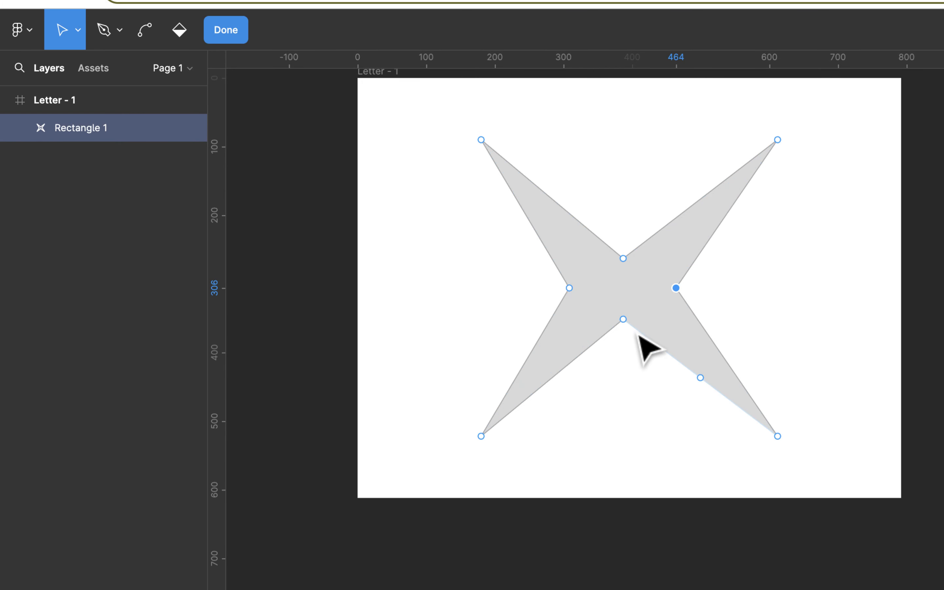
{"action": "left_click_drag", "start_coordinate": [569, 288], "coordinate": [579, 288]}
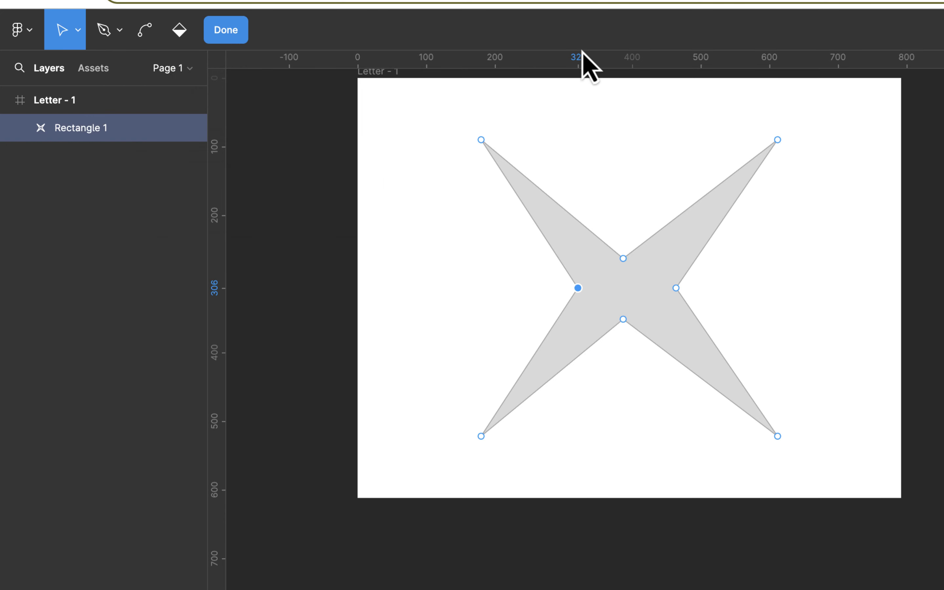
Select the star's upper-right corner point and examine its mirroring setting
{"action": "left_click", "coordinate": [778, 140]}
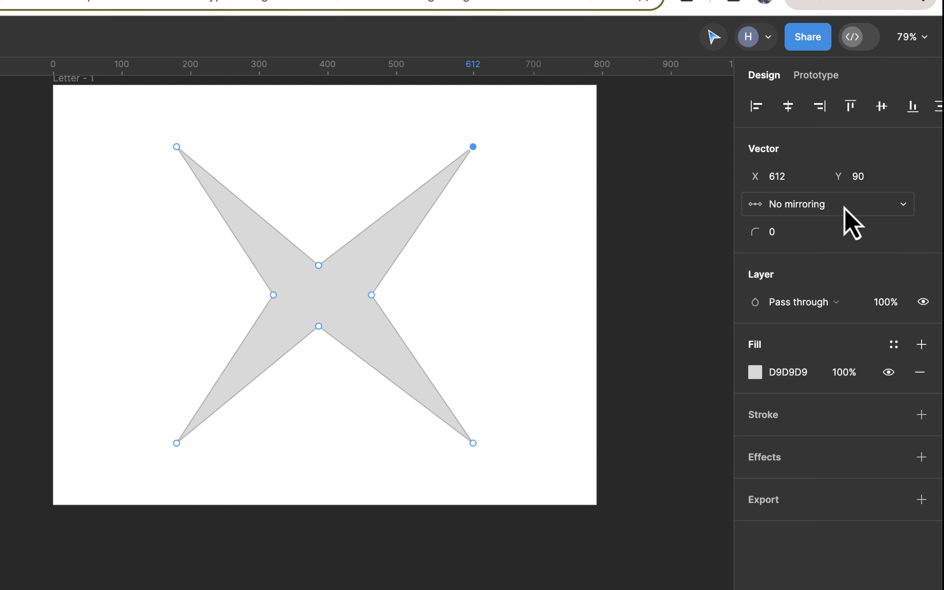
{"action": "left_click", "coordinate": [853, 223]}
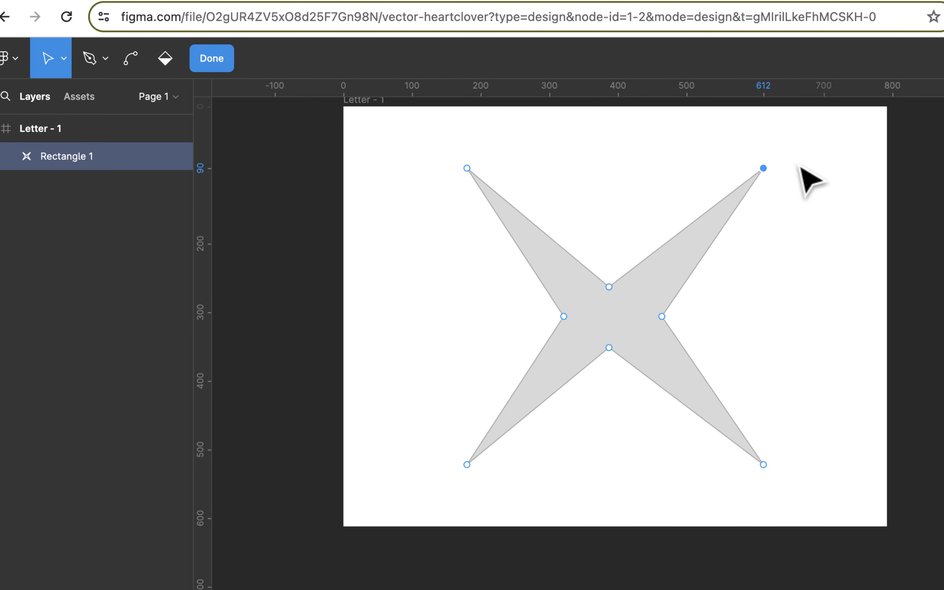
{"action": "left_click", "coordinate": [763, 169]}
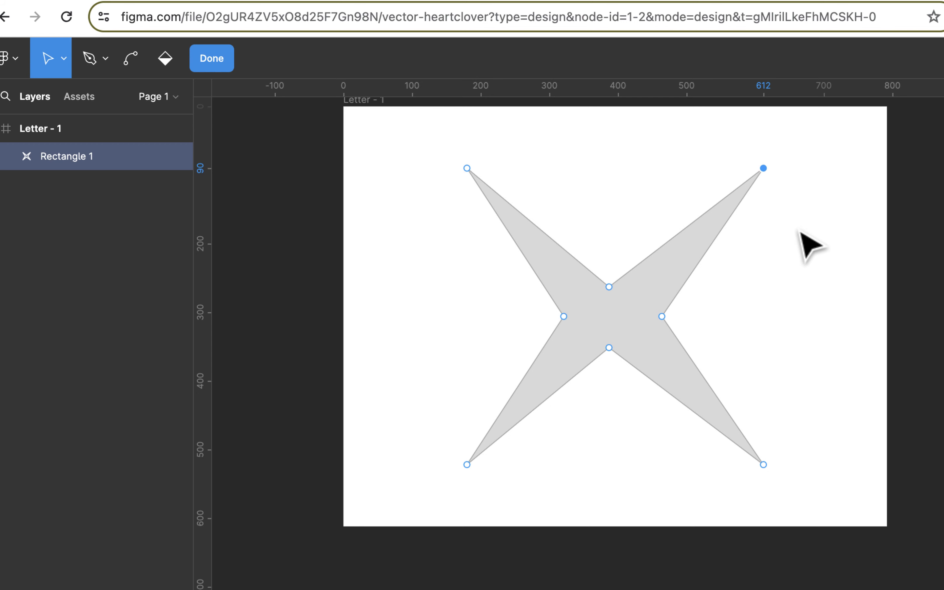
Use the Bend tool to pull long mirrored handles from the star's four outer points, rounding them into clover petals
{"action": "left_click", "coordinate": [132, 65]}
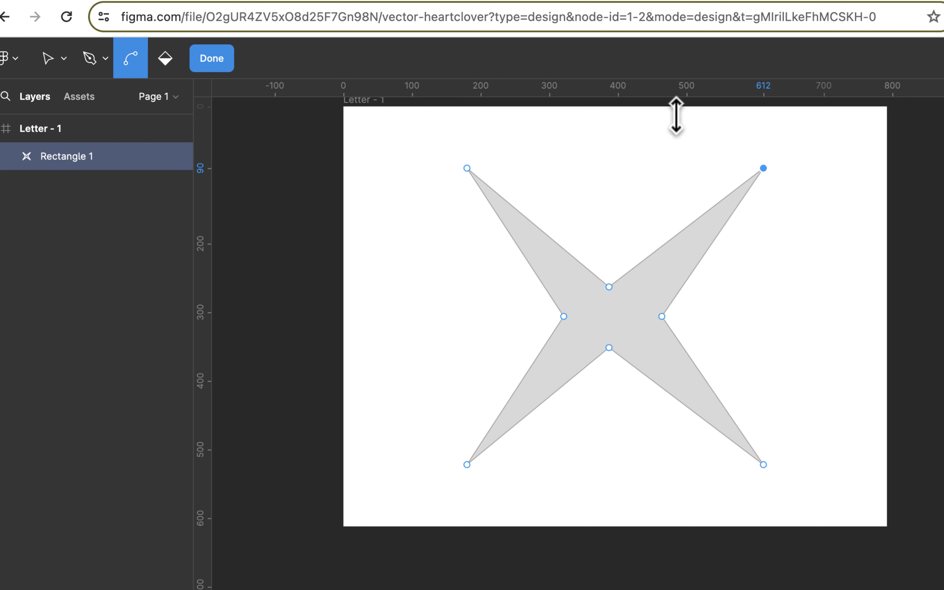
{"action": "left_click", "coordinate": [764, 169]}
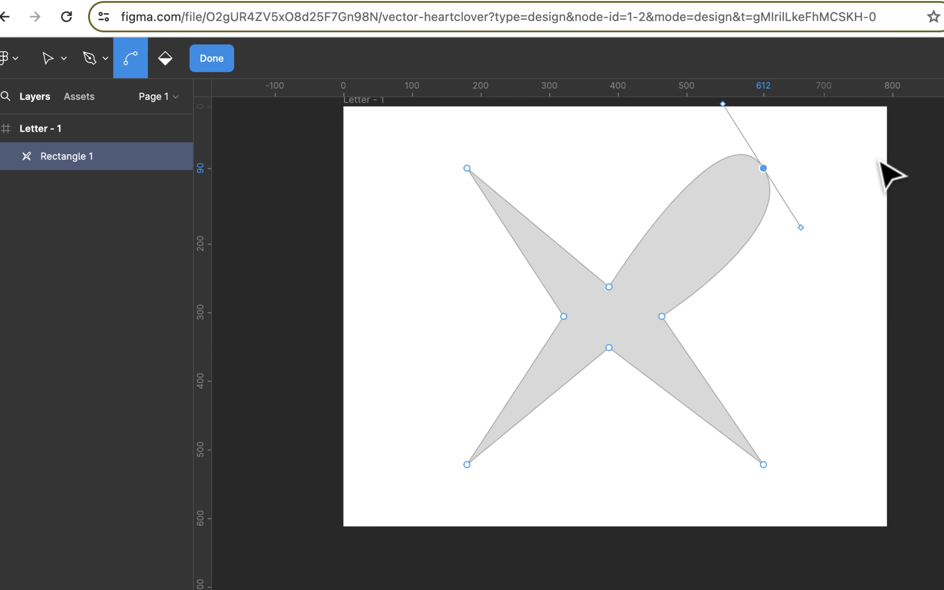
{"action": "key", "text": "super+z"}
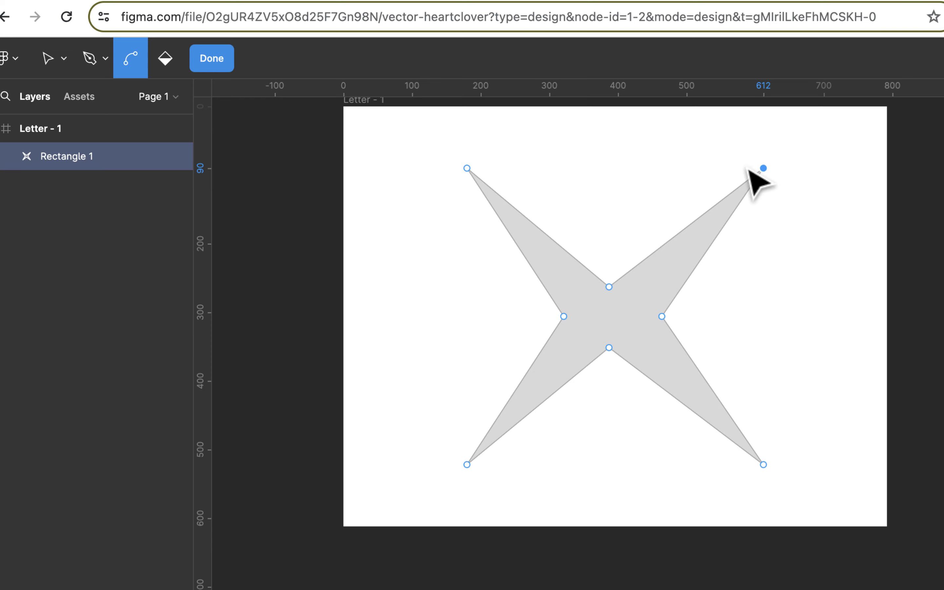
{"action": "left_click_drag", "start_coordinate": [764, 169], "coordinate": [900, 300]}
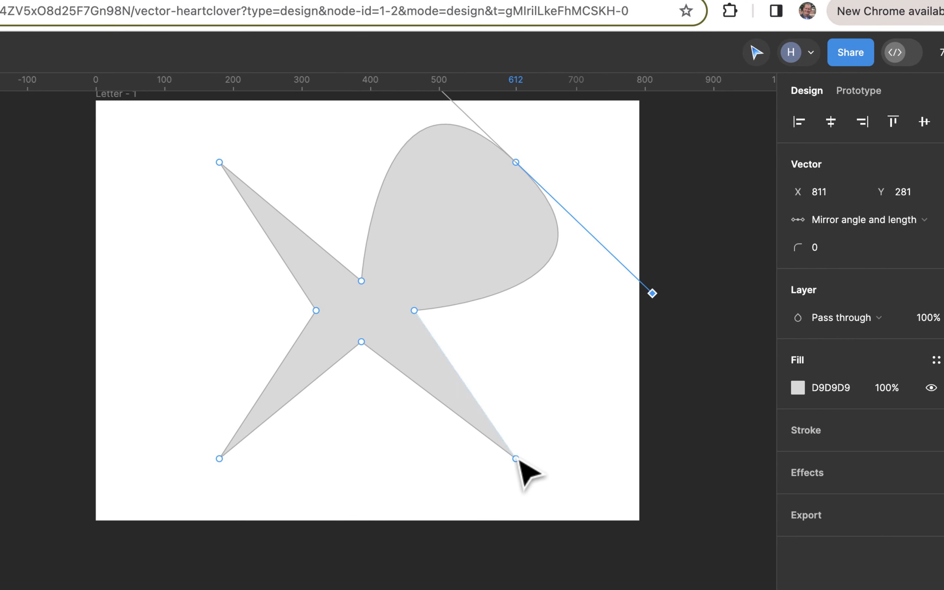
{"action": "left_click_drag", "start_coordinate": [516, 459], "coordinate": [388, 577]}
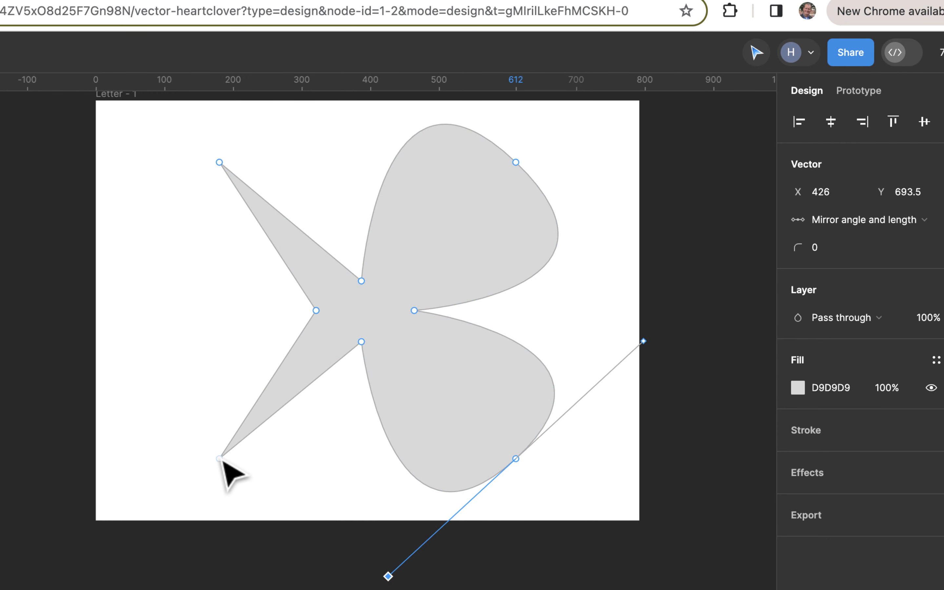
{"action": "left_click_drag", "start_coordinate": [220, 461], "coordinate": [84, 311]}
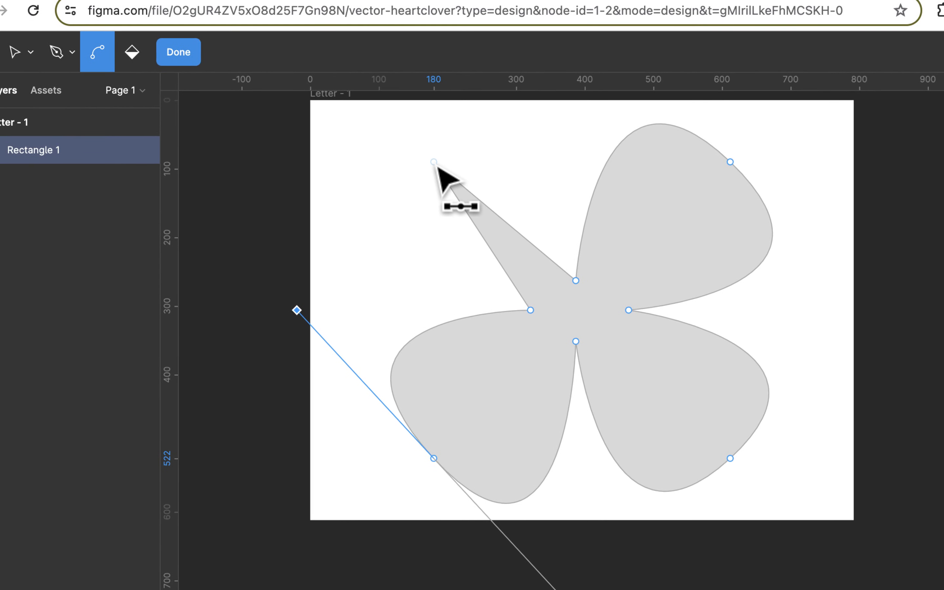
{"action": "left_click_drag", "start_coordinate": [435, 164], "coordinate": [562, 61]}
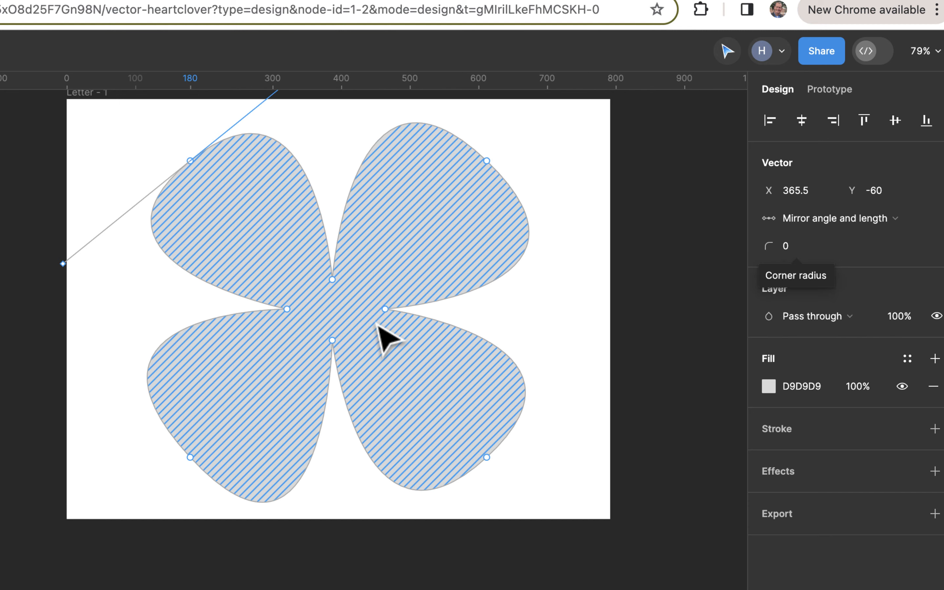
Return the upper inner point to a corner after a trial bend and shift the whole shape about 10 px right
{"action": "left_click", "coordinate": [332, 279]}
{"action": "left_click", "coordinate": [333, 281], "text": "super"}
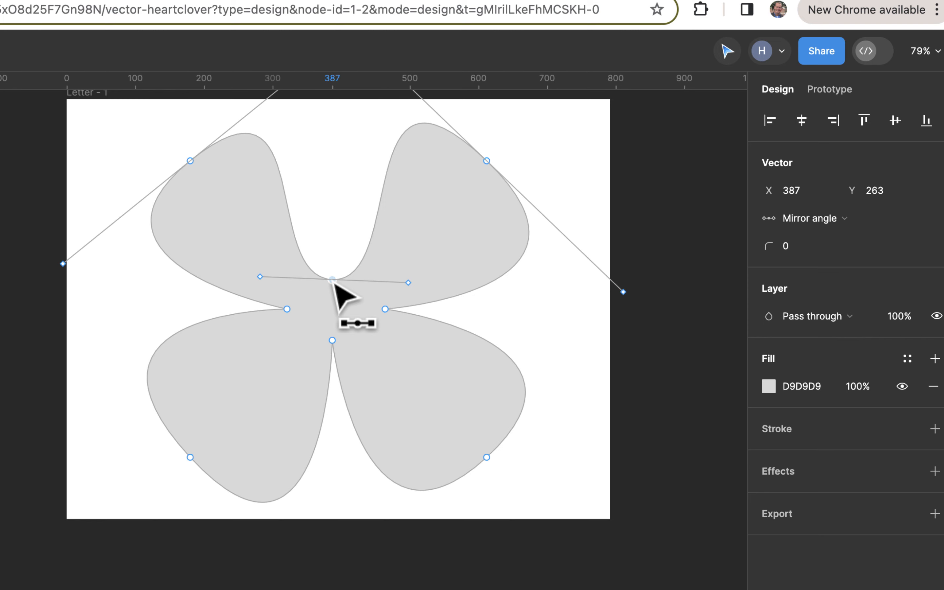
{"action": "left_click", "coordinate": [332, 281], "text": "super"}
{"action": "left_click_drag", "start_coordinate": [334, 280], "coordinate": [339, 280]}
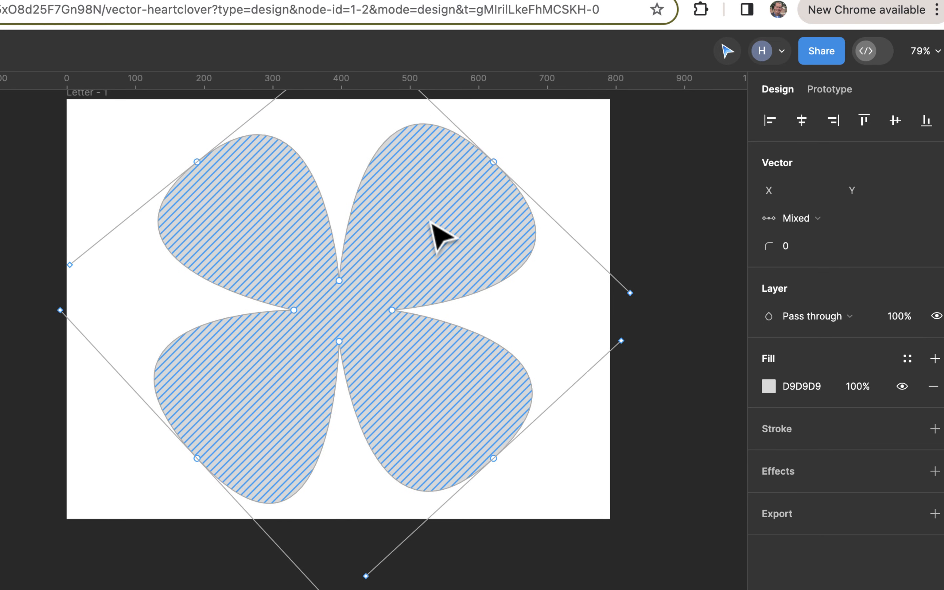
Bend the four inner points with short mirrored handles, horizontal on the upper and lower points and vertical on the two side points
{"action": "left_click", "coordinate": [340, 281]}
{"action": "left_click_drag", "start_coordinate": [339, 281], "coordinate": [366, 285]}
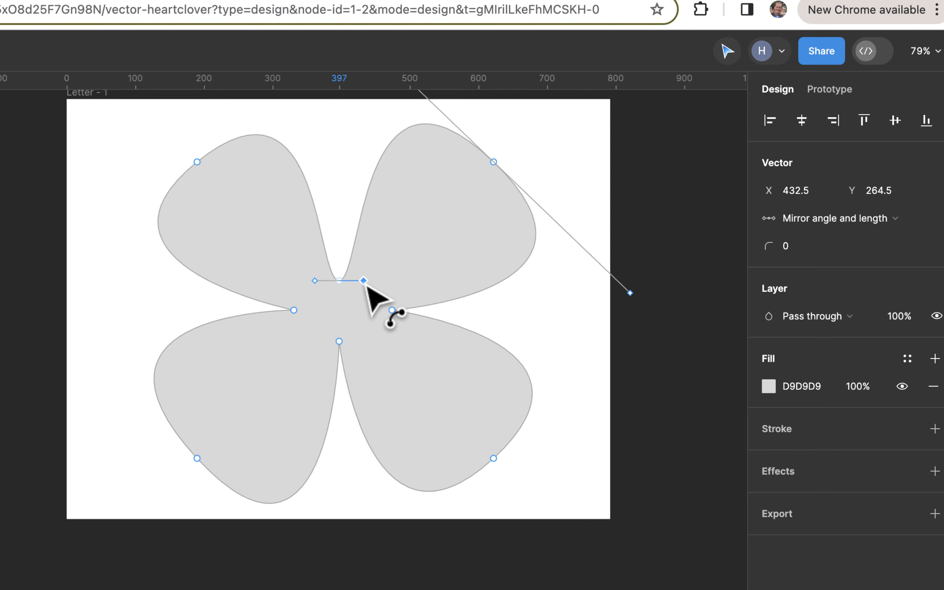
{"action": "left_click_drag", "start_coordinate": [366, 284], "coordinate": [367, 283]}
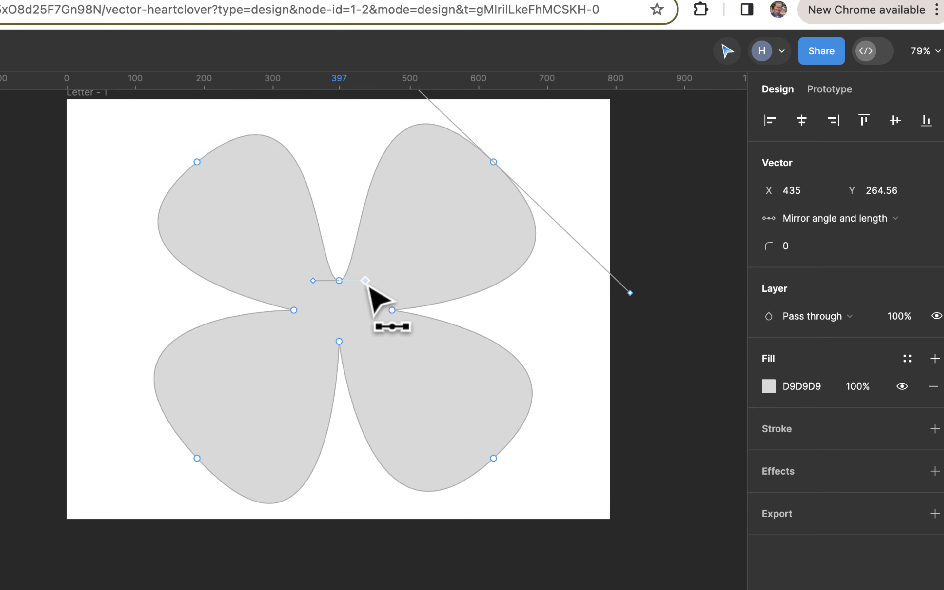
{"action": "left_click_drag", "start_coordinate": [347, 346], "coordinate": [373, 348]}
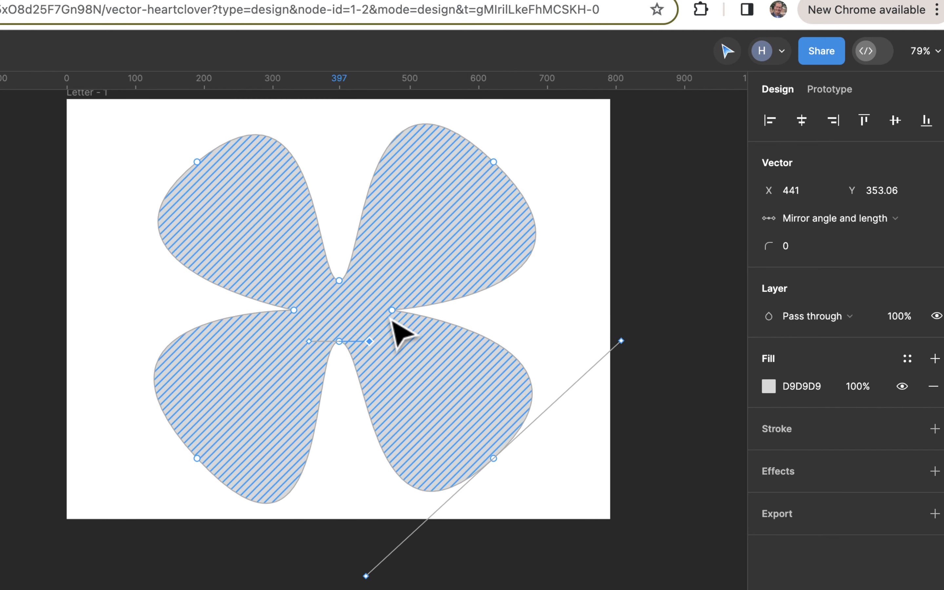
{"action": "left_click_drag", "start_coordinate": [393, 311], "coordinate": [395, 286]}
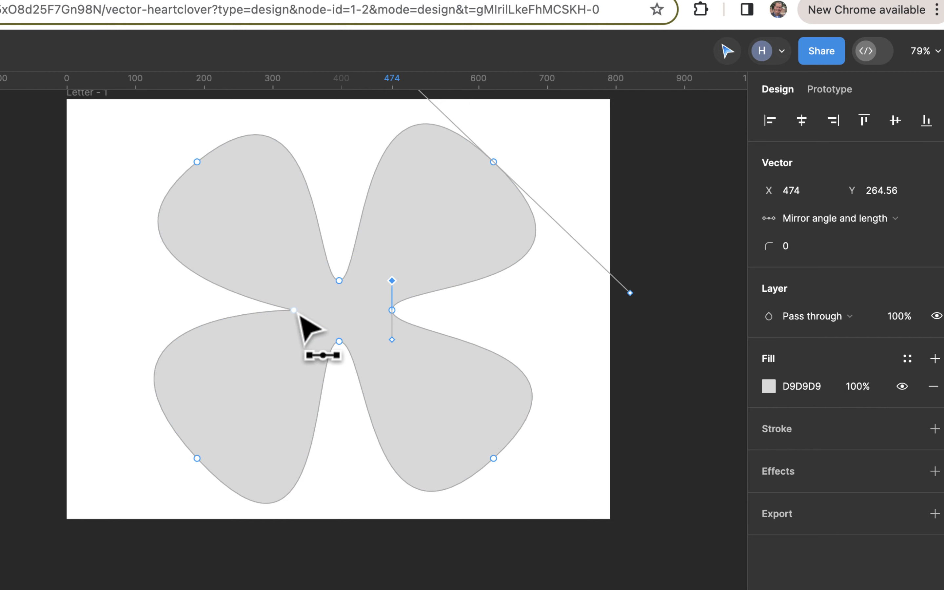
{"action": "left_click_drag", "start_coordinate": [294, 311], "coordinate": [296, 282]}
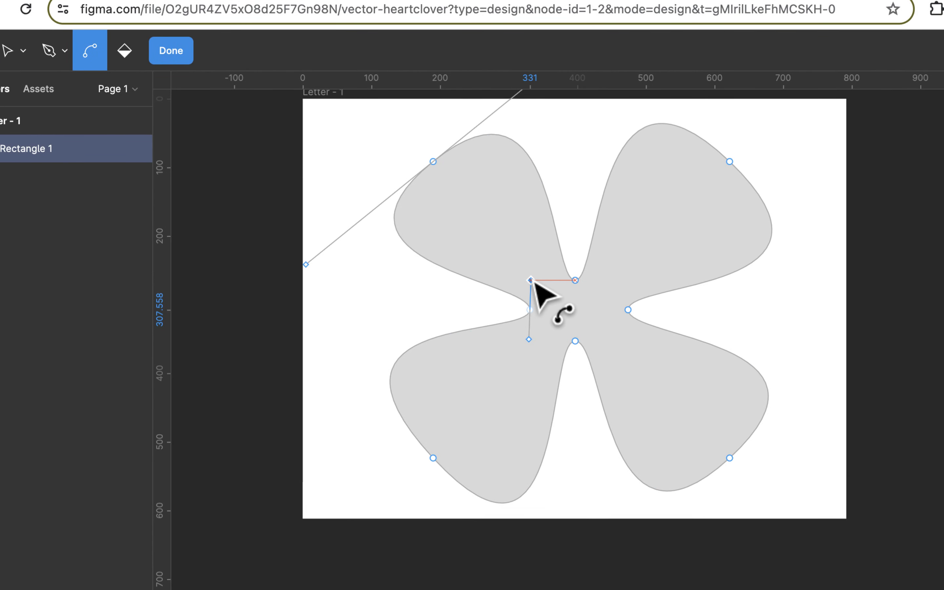
{"action": "left_click_drag", "start_coordinate": [534, 283], "coordinate": [534, 284]}
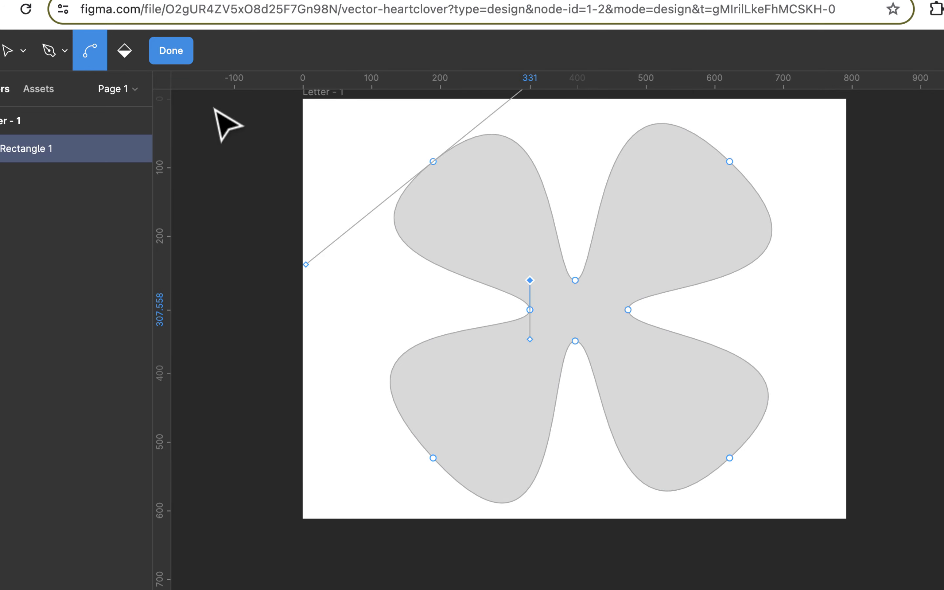
Select the upper-left petal's outer point and the upper inner point to examine their handles and mirroring
{"action": "left_click", "coordinate": [8, 53]}
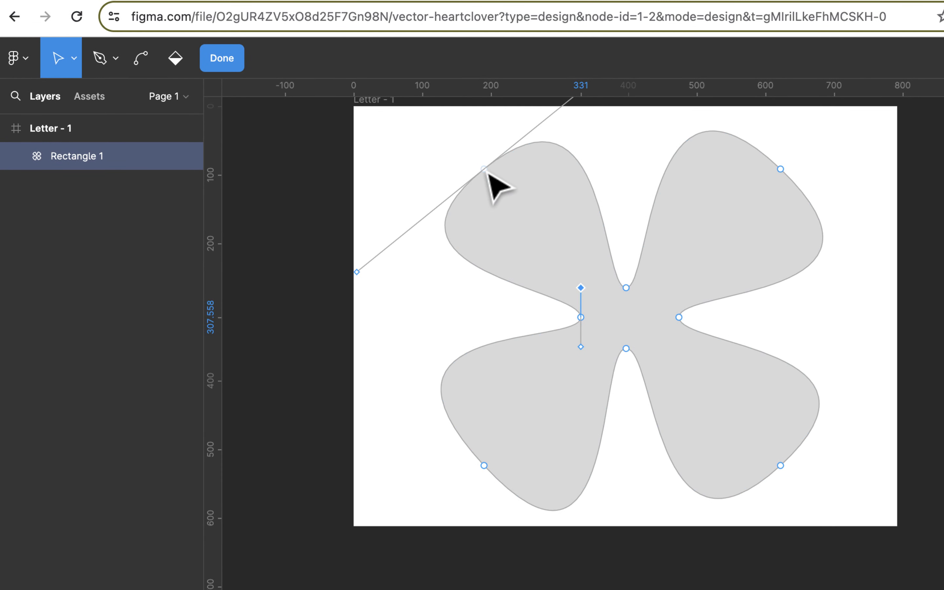
{"action": "left_click", "coordinate": [484, 171]}
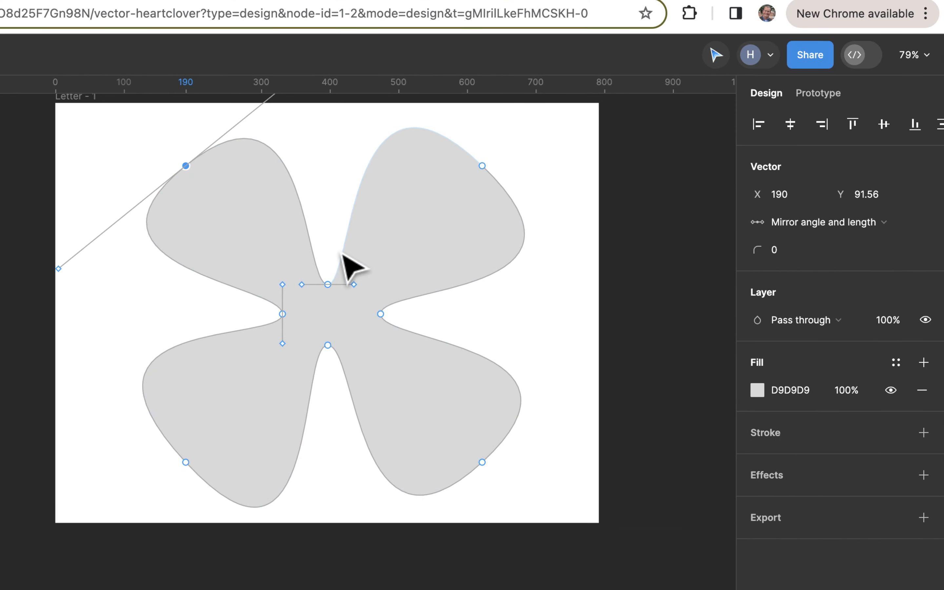
{"action": "left_click", "coordinate": [338, 284]}
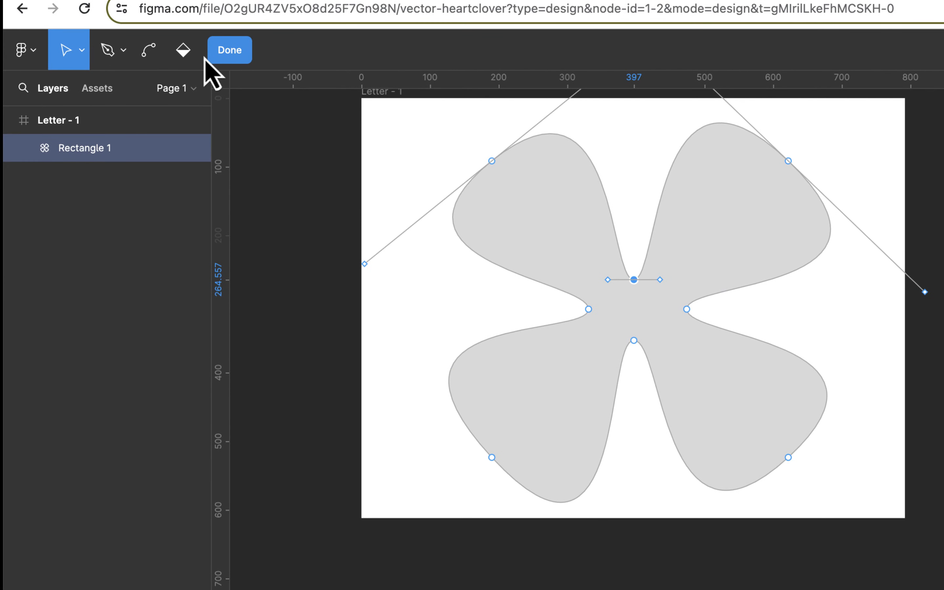
Use the Bend tool to remove the upper inner point's handles, making it a corner point
{"action": "left_click", "coordinate": [154, 54]}
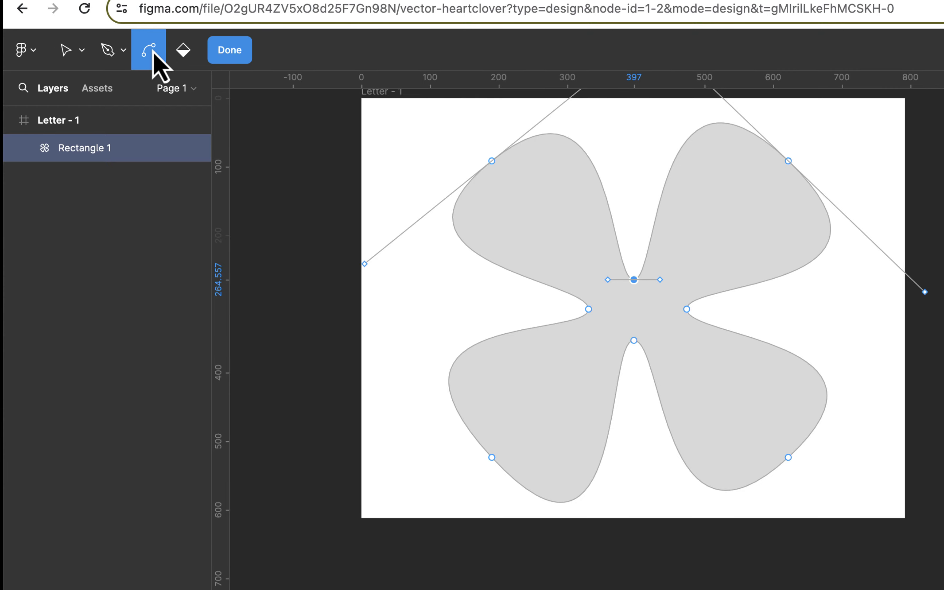
{"action": "left_click", "coordinate": [634, 280]}
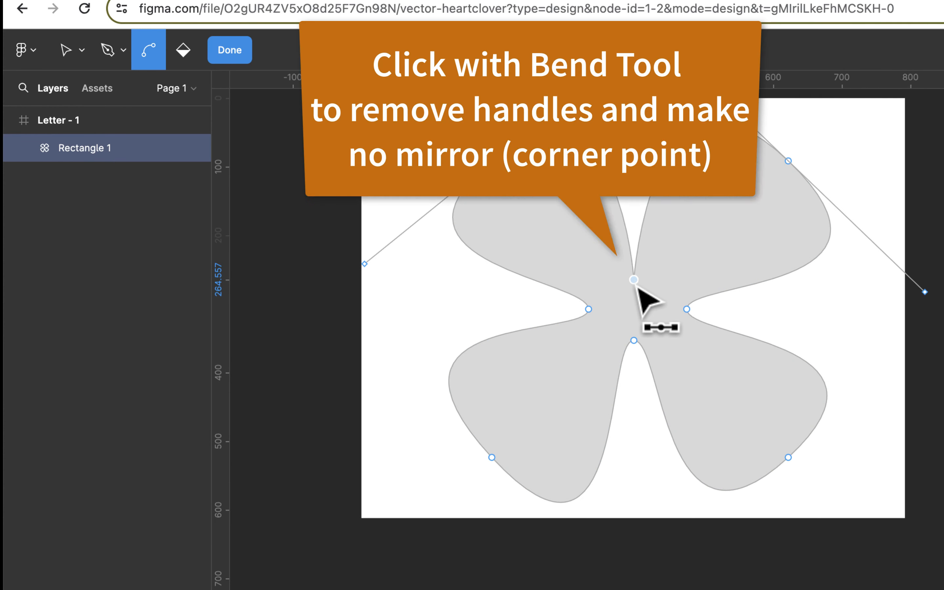
Use the Bend tool to remove the handles of the lower inner point and both side inner points, making them corners
{"action": "left_click", "coordinate": [635, 341]}
{"action": "left_click", "coordinate": [588, 310]}
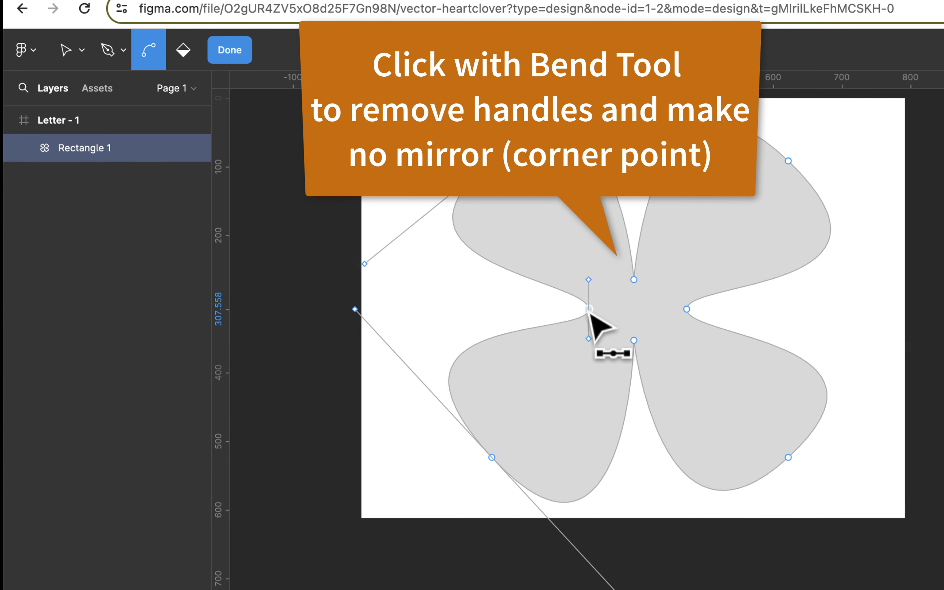
{"action": "left_click", "coordinate": [687, 309]}
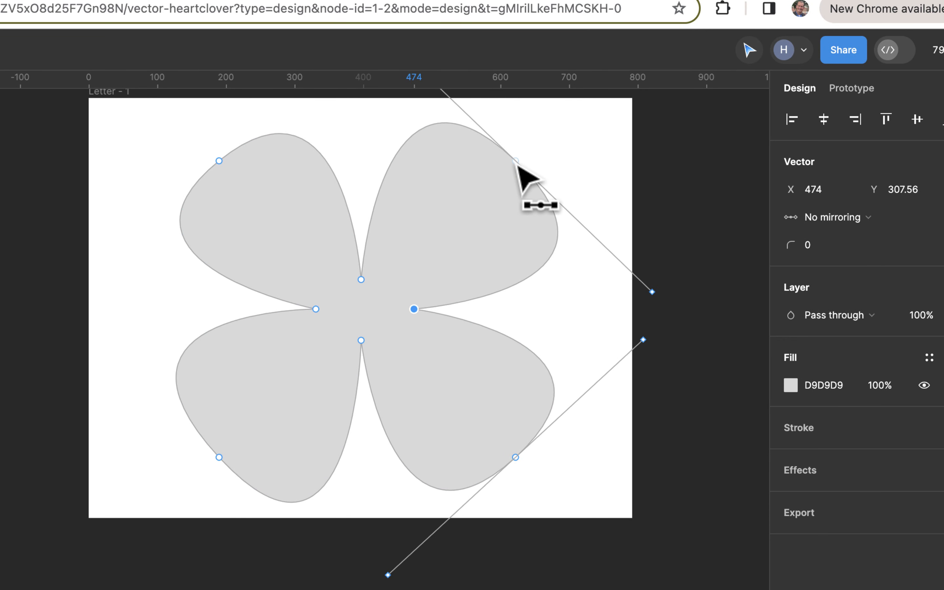
Remove the curve handles from the outer points of all four petals, turning the clover into a straight-edged four-pointed star
{"action": "left_click", "coordinate": [515, 161]}
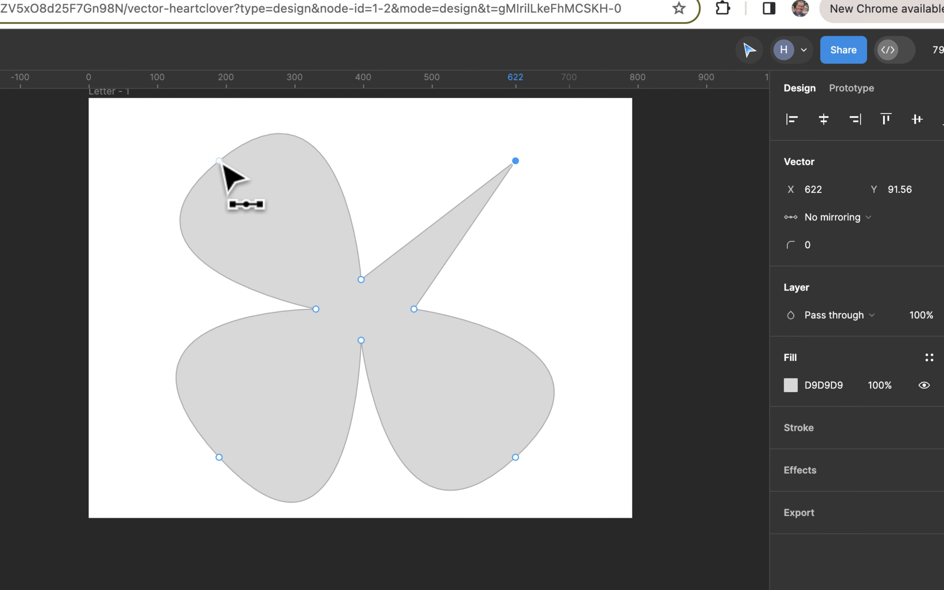
{"action": "left_click", "coordinate": [219, 161]}
{"action": "left_click", "coordinate": [219, 457]}
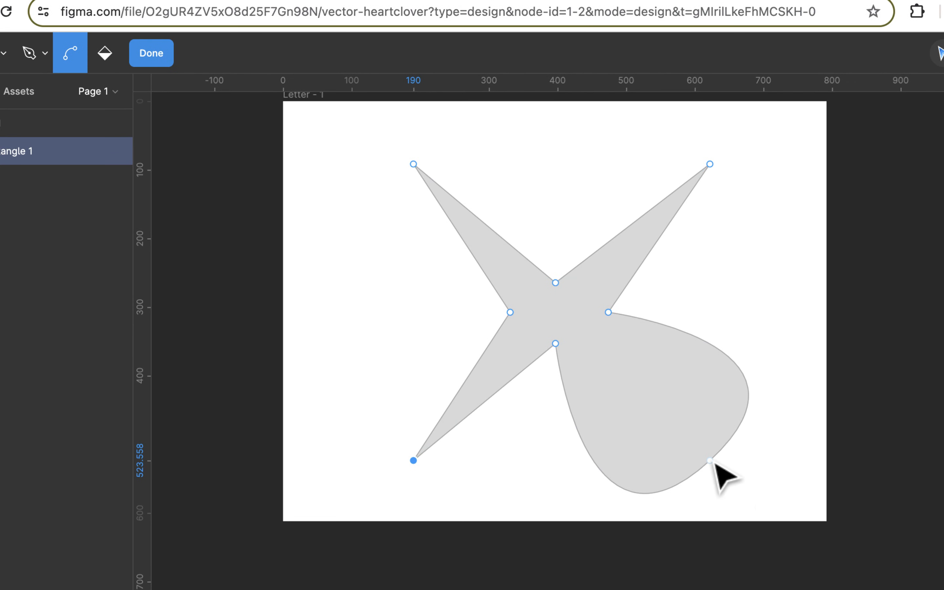
{"action": "left_click", "coordinate": [637, 459]}
{"action": "left_click", "coordinate": [710, 462]}
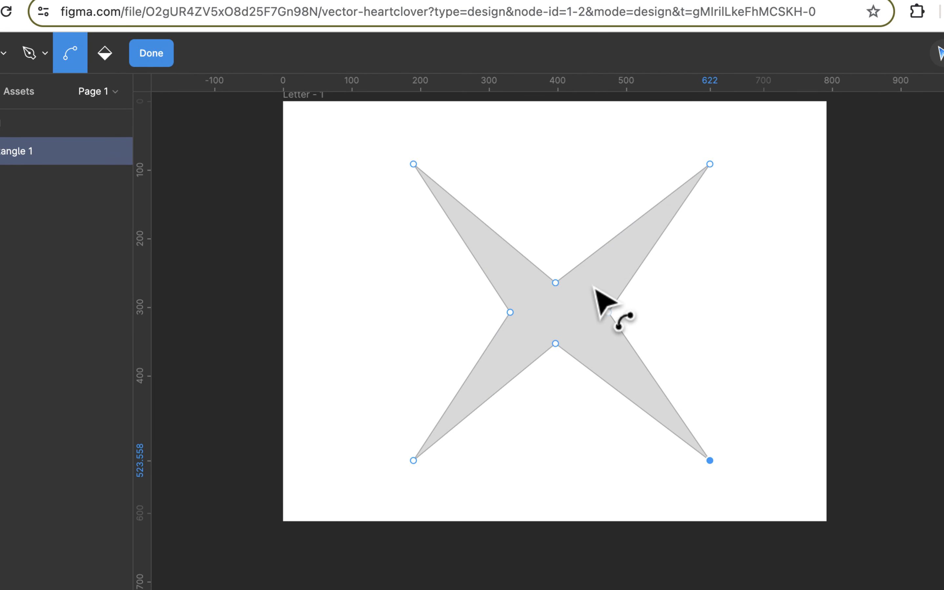
Delete the upper and left inner anchor points while keeping the path closed with straight edges between the neighbouring corners
{"action": "left_click", "coordinate": [70, 59]}
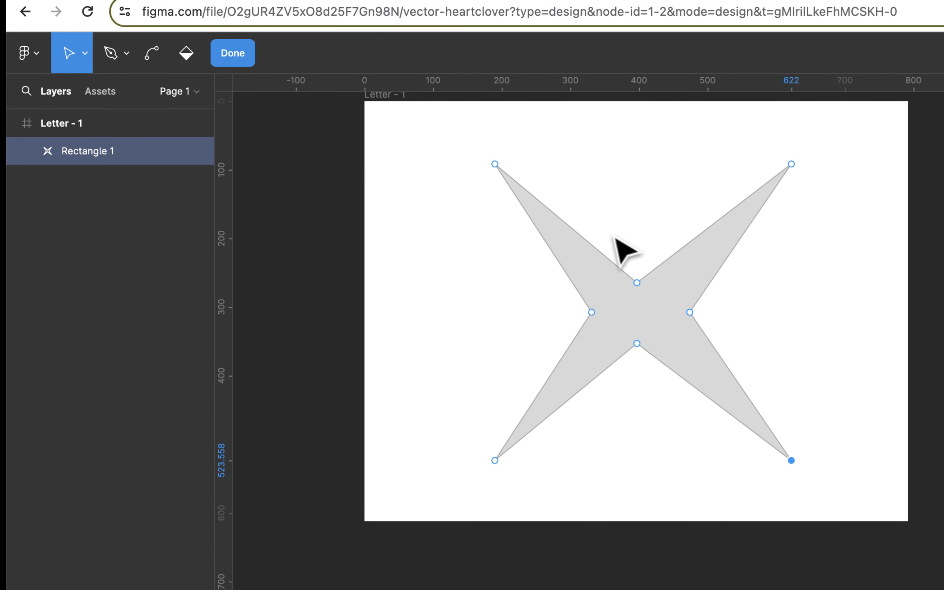
{"action": "left_click", "coordinate": [637, 283]}
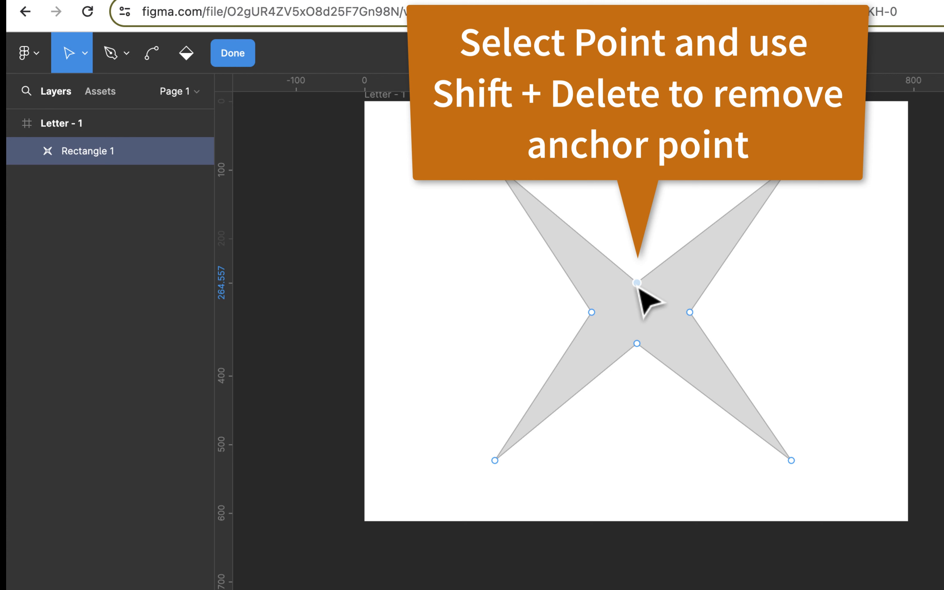
{"action": "key", "text": "shift+Delete"}
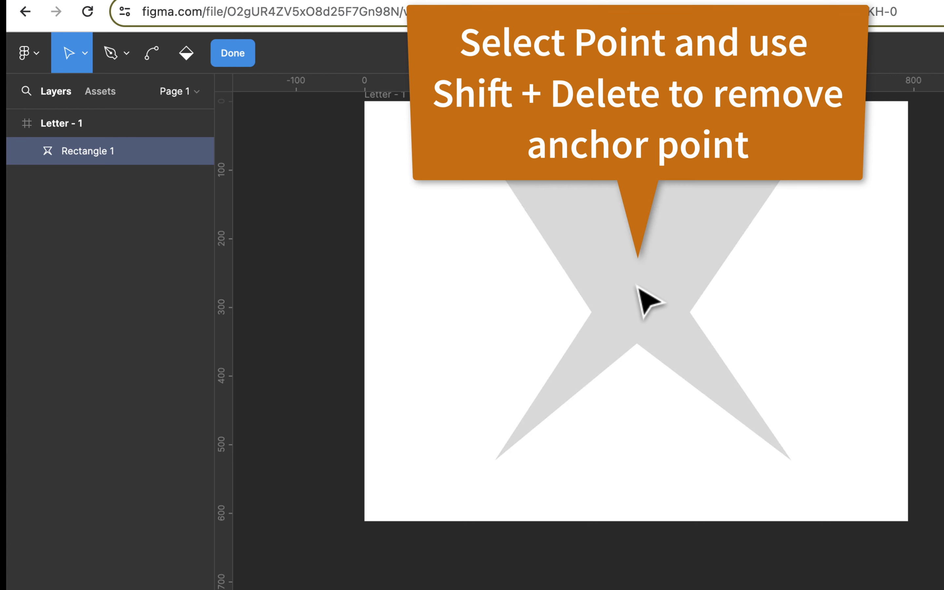
{"action": "left_click", "coordinate": [591, 312]}
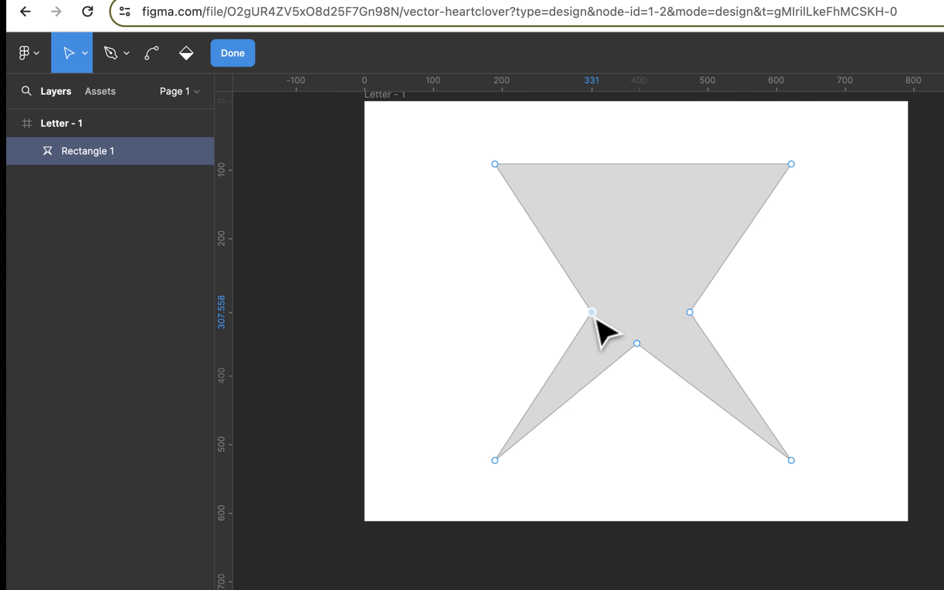
{"action": "key", "text": "shift+Delete"}
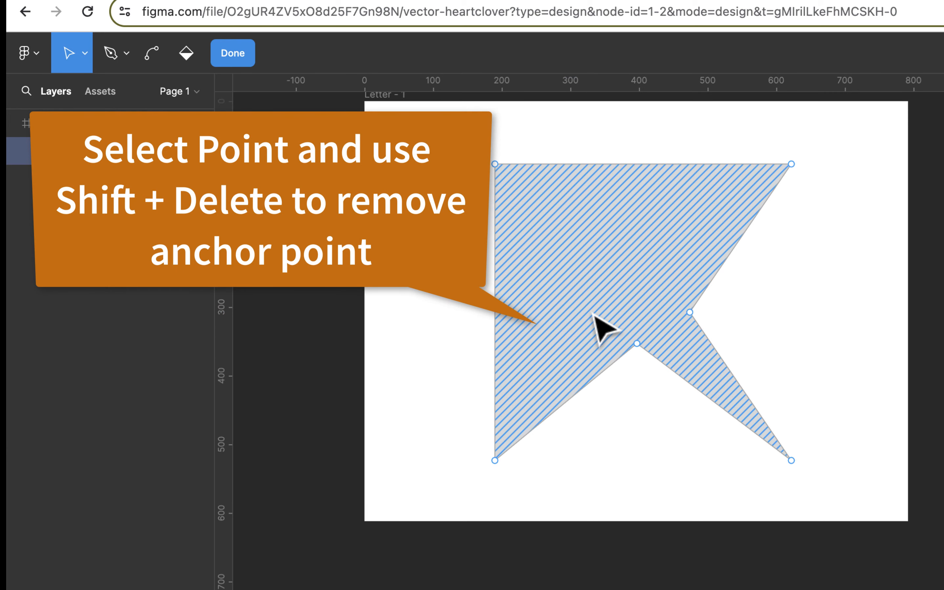
Delete the lower and right inner anchor points while keeping the path closed, and finish vector editing of the square
{"action": "mouse_move", "coordinate": [655, 377]}
{"action": "left_mouse_down"}
{"action": "mouse_move", "coordinate": [644, 322]}
{"action": "mouse_move", "coordinate": [612, 318]}
{"action": "left_mouse_up"}
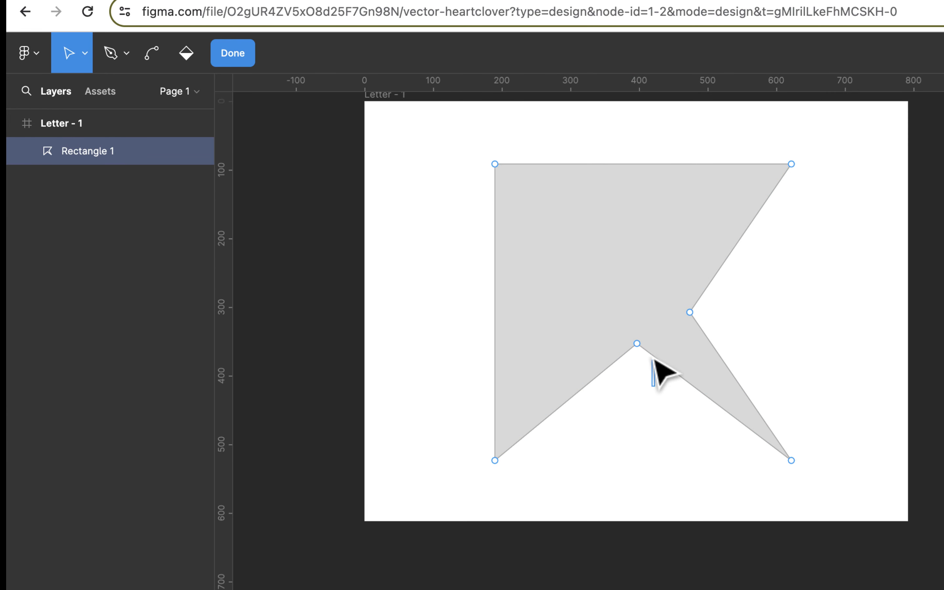
{"action": "left_click_drag", "start_coordinate": [655, 387], "coordinate": [618, 323]}
{"action": "key", "text": "Delete"}
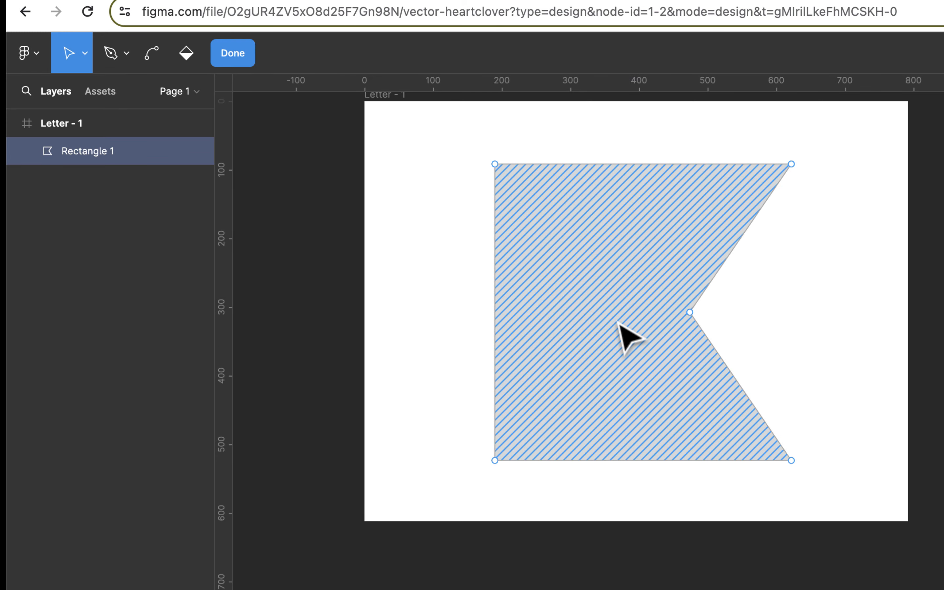
{"action": "left_click_drag", "start_coordinate": [734, 334], "coordinate": [665, 297]}
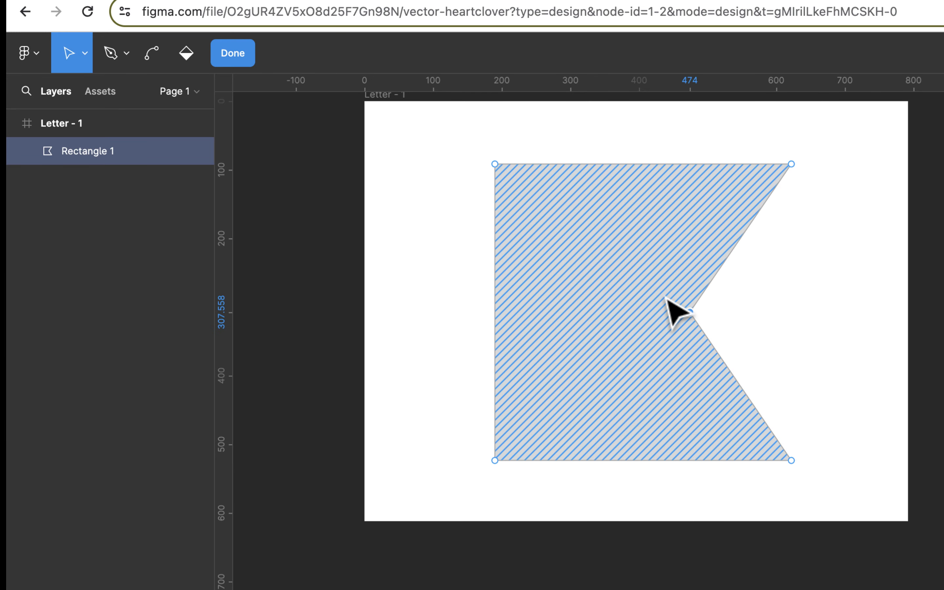
{"action": "key", "text": "Delete"}
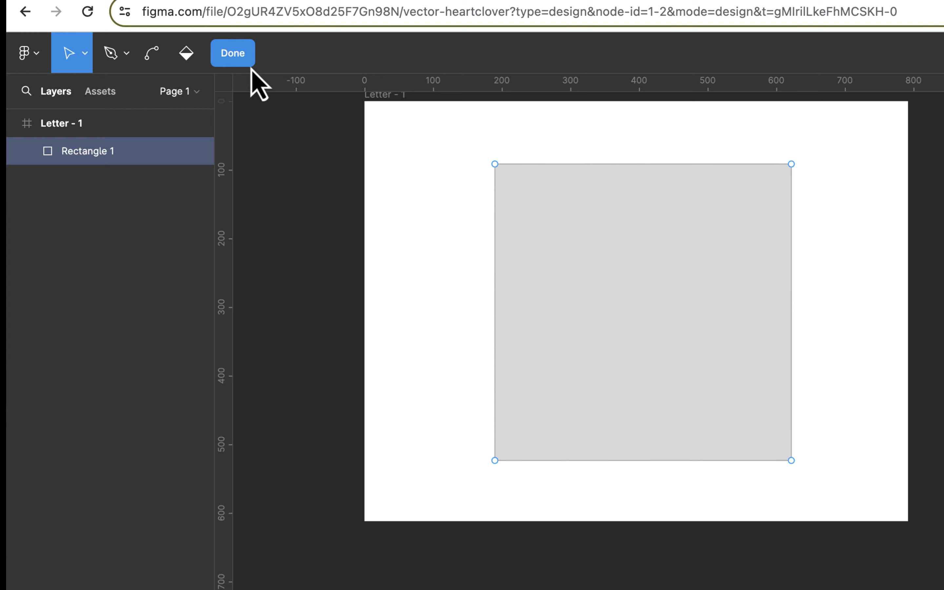
{"action": "left_click", "coordinate": [238, 55]}
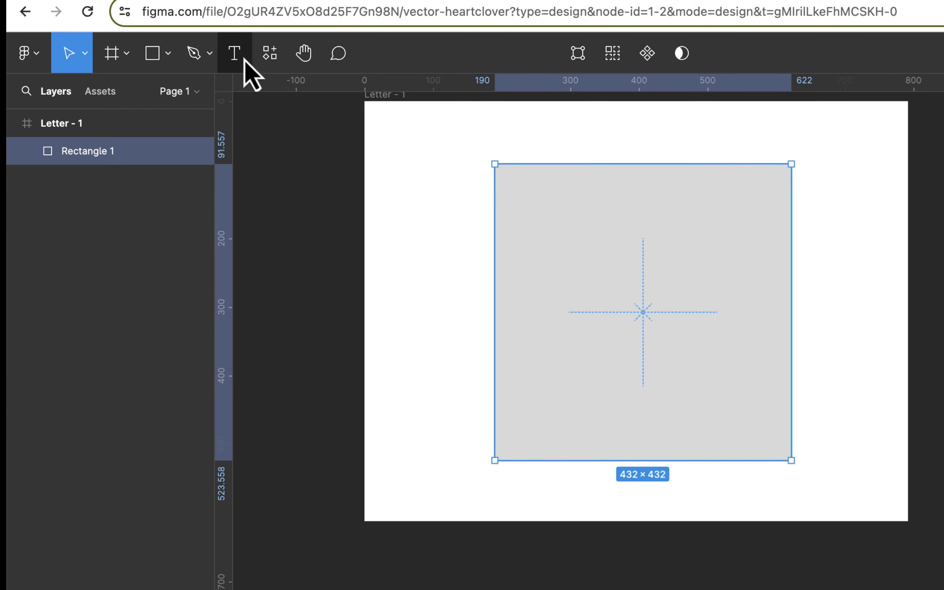